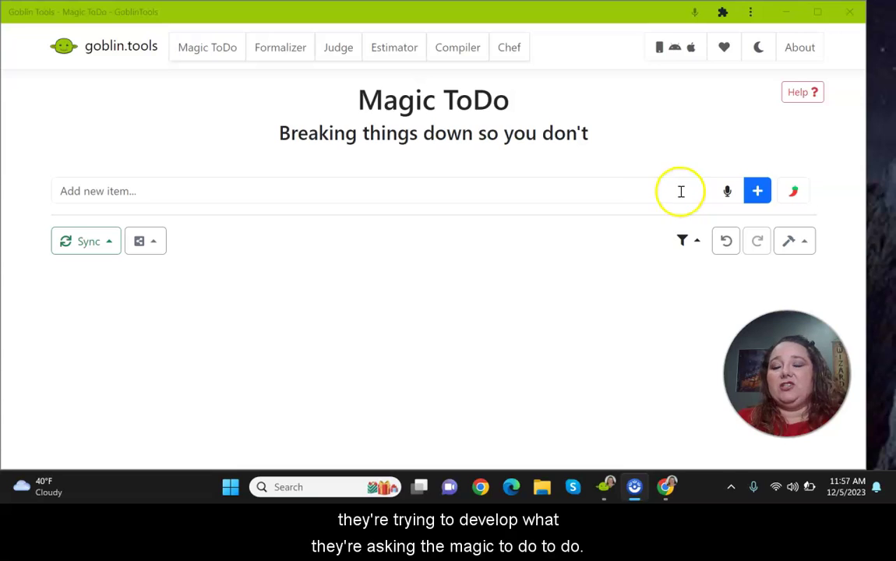
- Dictate "organizing my desk" as the text of a new to-do item
left_click(727, 193)
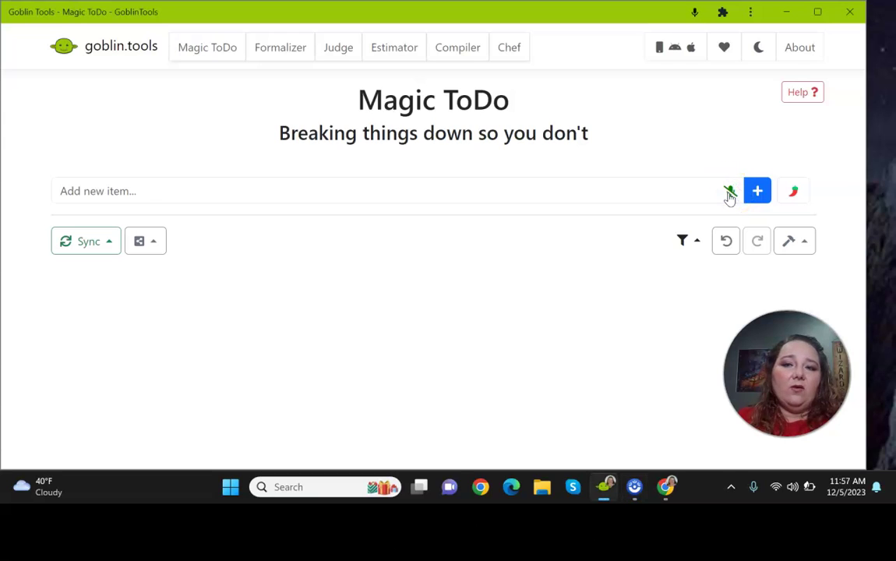
left_click(729, 195)
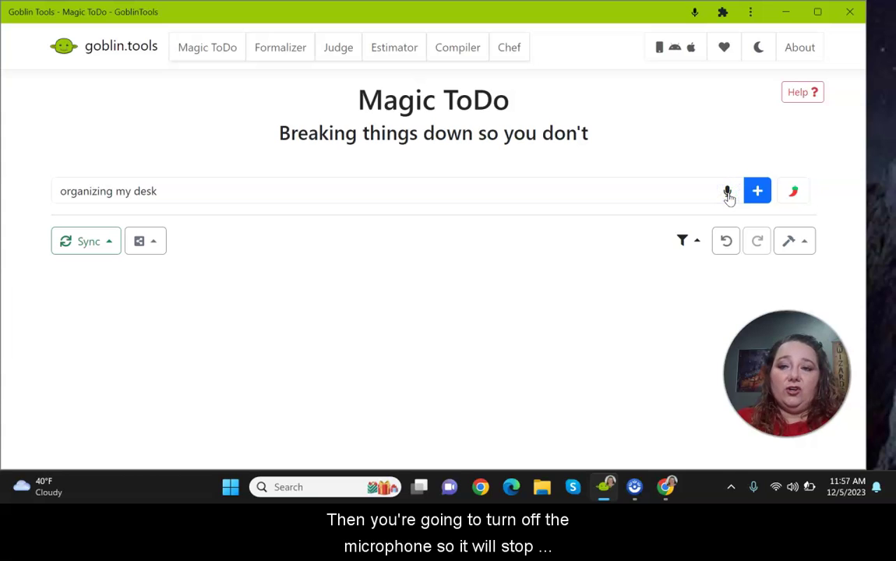
left_click(275, 188)
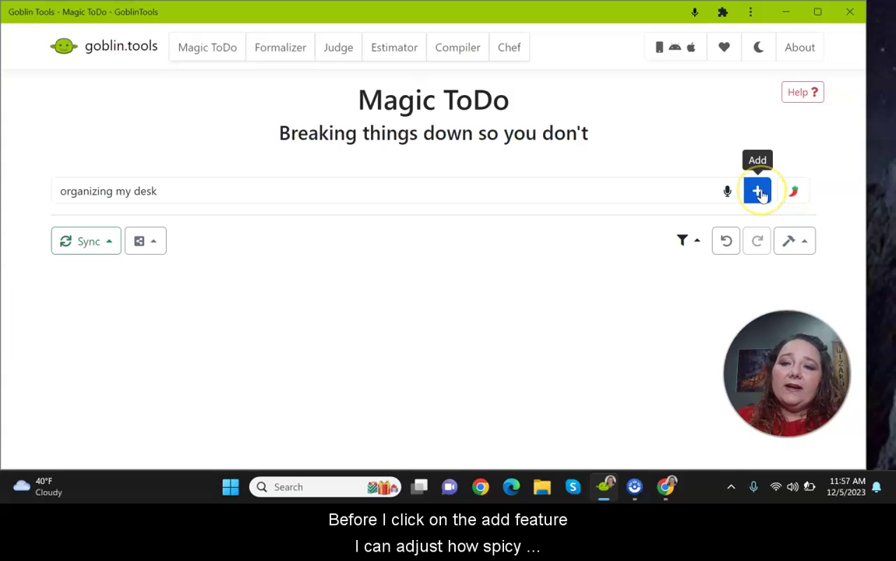
- Try the breakdown spiciness level at five peppers and return it to one pepper
left_click(796, 194)
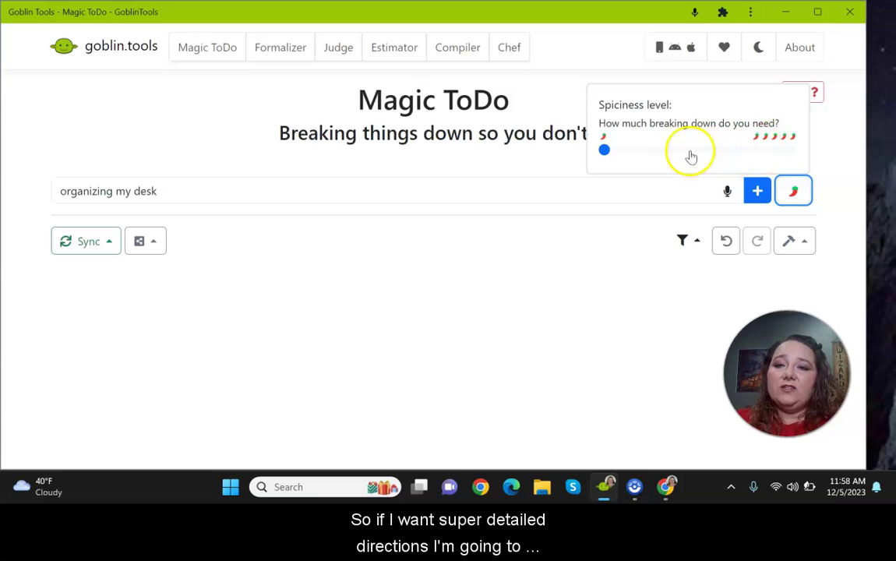
left_click_drag(613, 153, 790, 147)
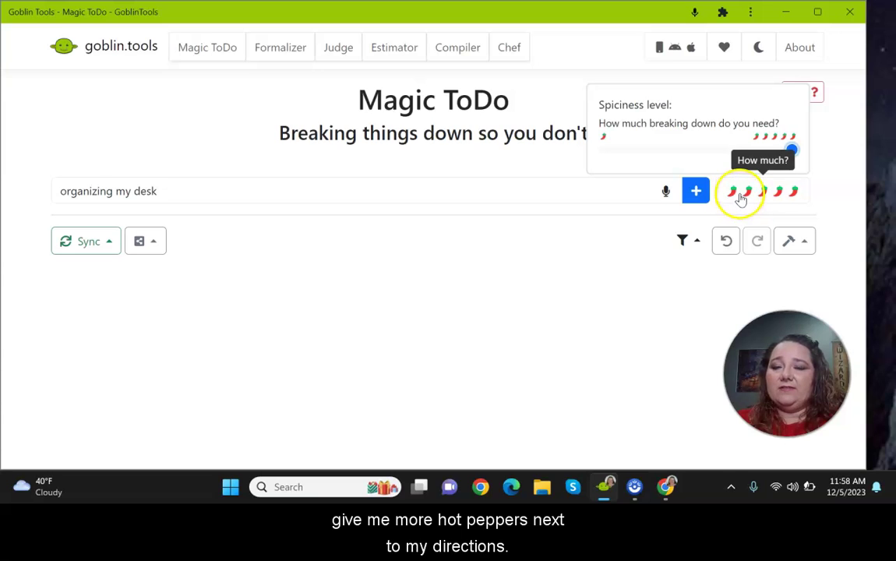
left_click_drag(792, 150, 608, 154)
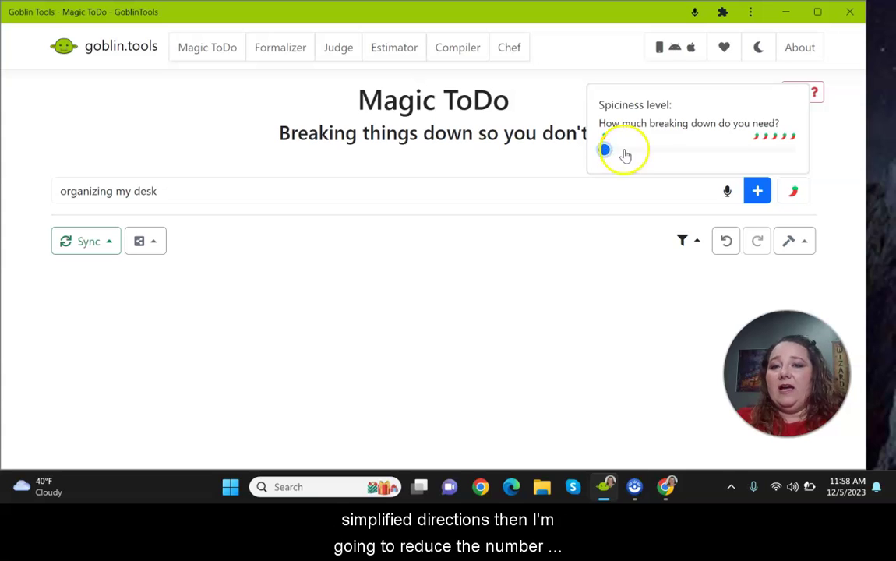
- Add the dictated item to the to-do list and generate a time estimate for it
left_click(759, 193)
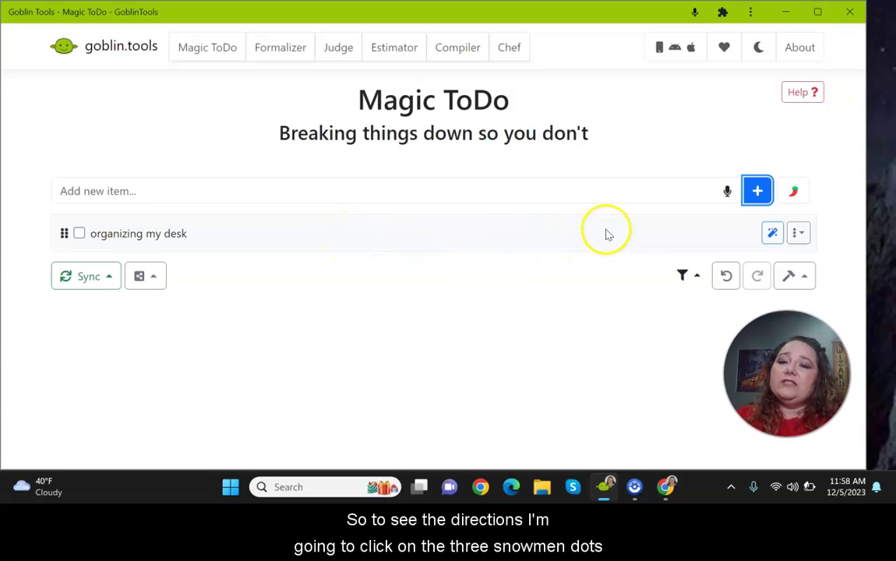
left_click(801, 237)
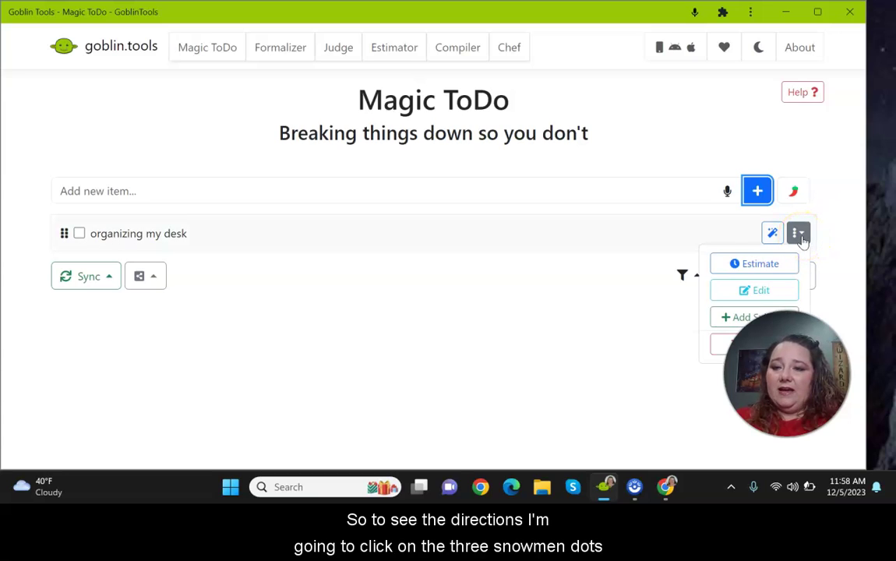
left_click(800, 235)
left_click(798, 236)
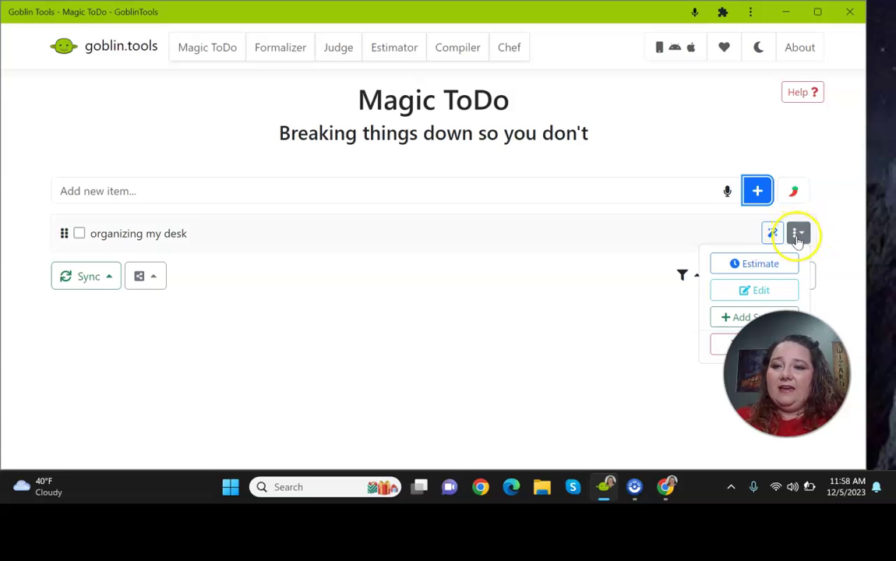
left_click(785, 265)
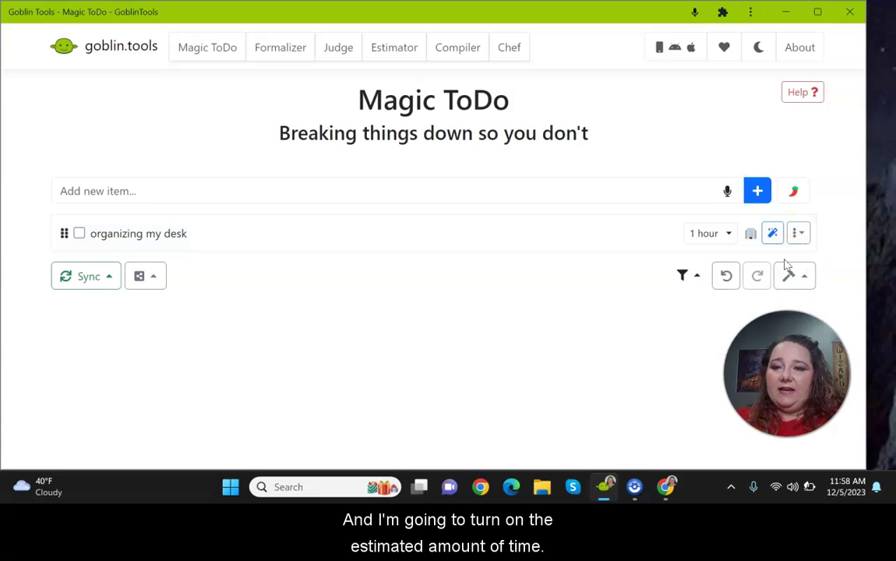
- Examine the day, hour and minute settings of the desk item's time estimate without changing them
left_click(709, 237)
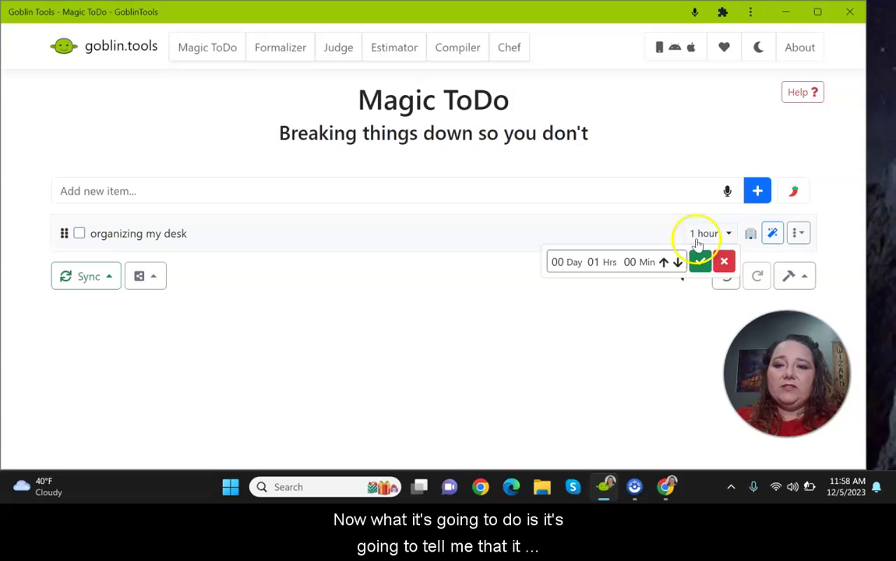
left_click(678, 242)
left_click(728, 234)
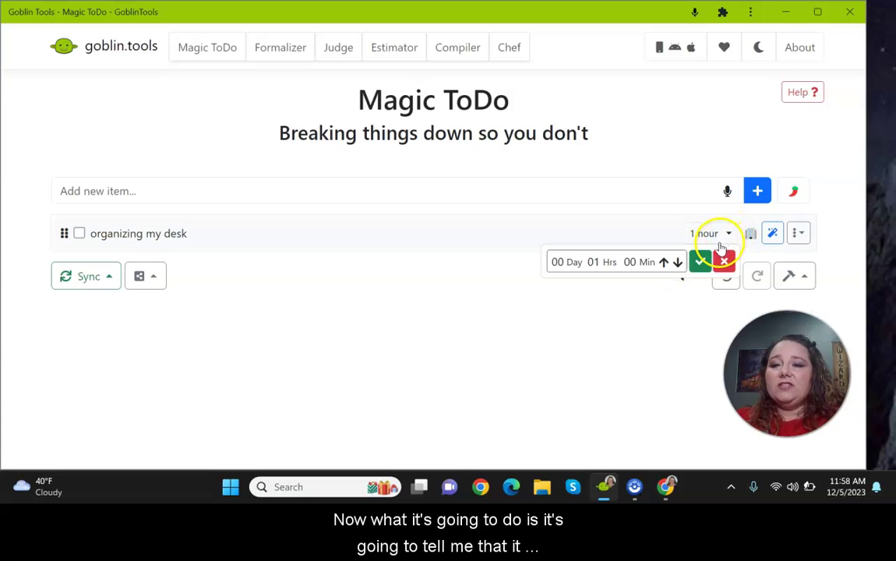
left_click(699, 258)
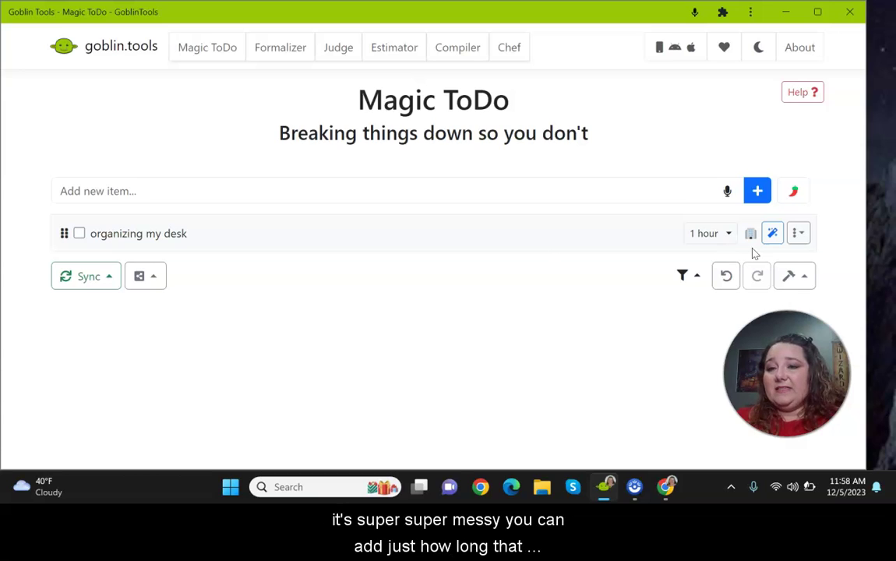
left_click(731, 235)
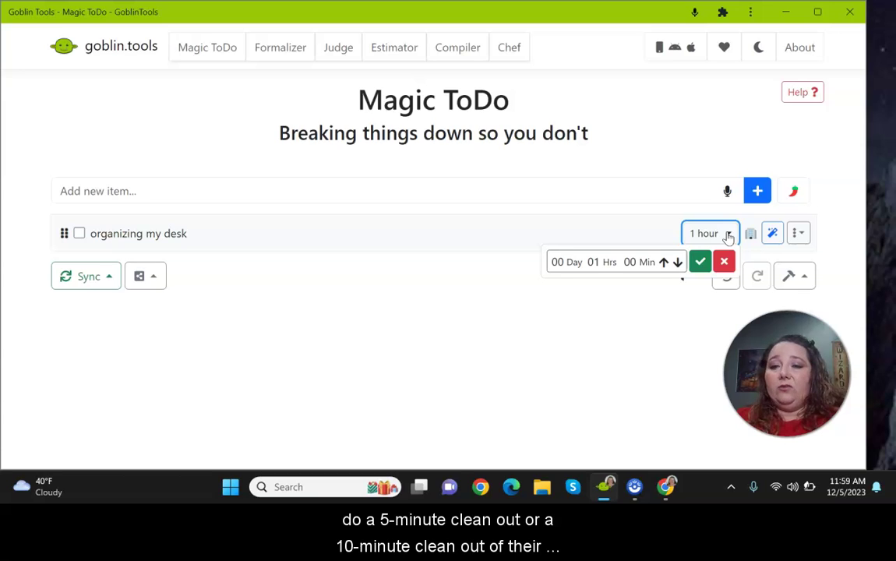
right_click(727, 234)
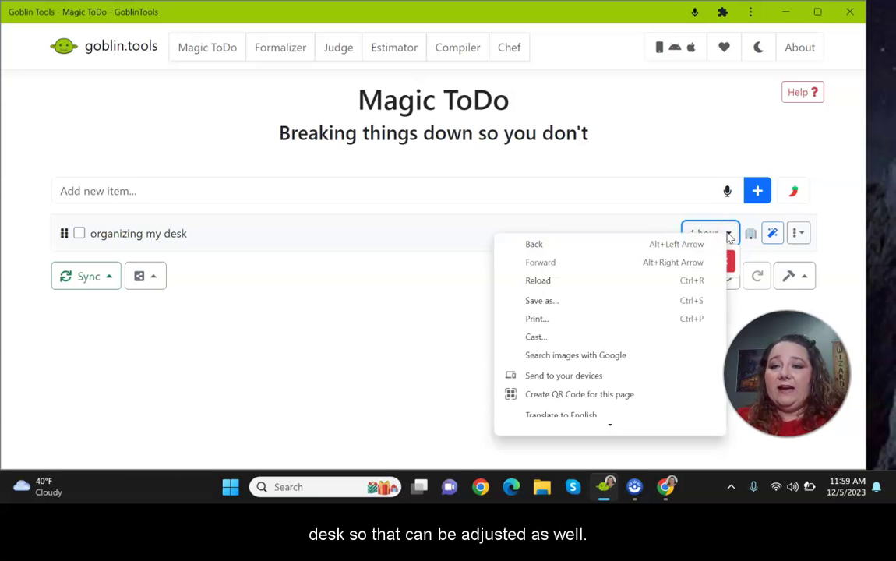
key("Escape")
left_click(726, 263)
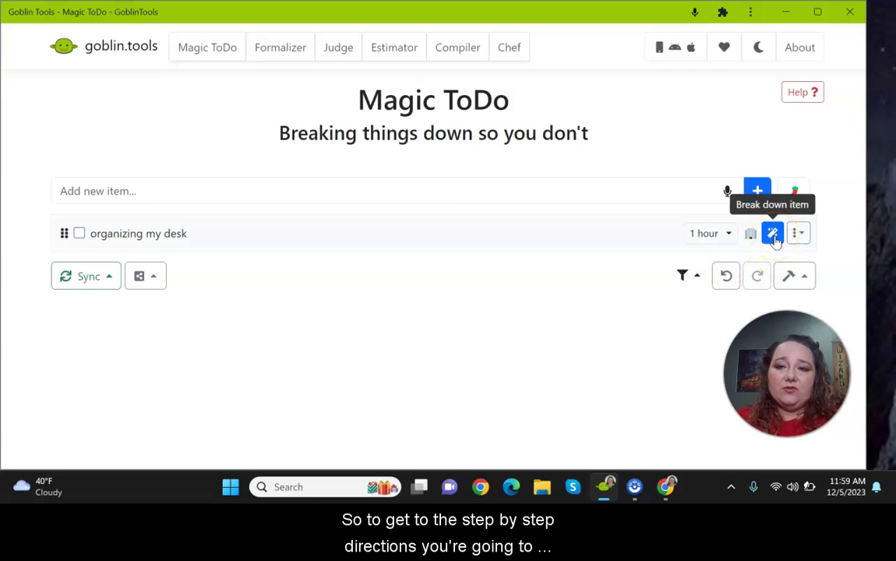
- Break down the "organizing my desk" item into step-by-step subtasks
left_click(773, 236)
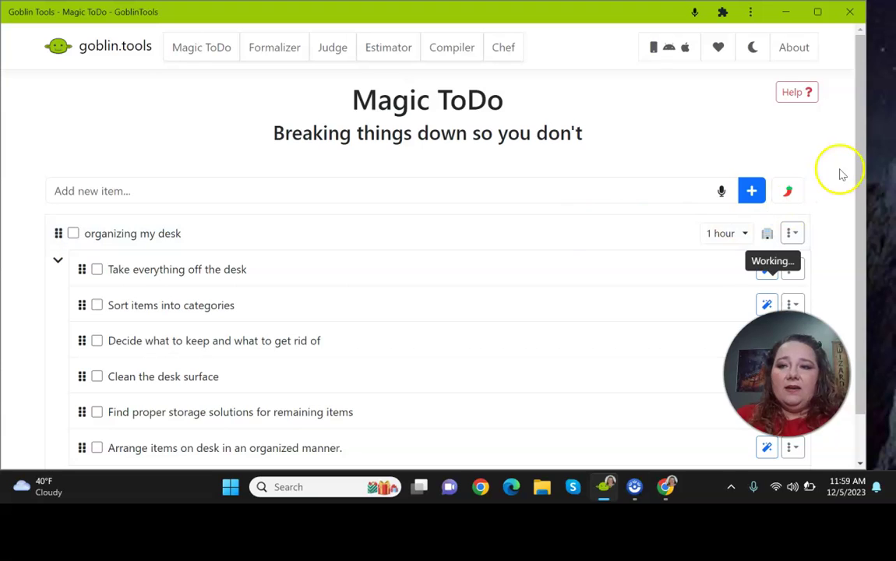
left_click_drag(859, 140, 883, 191)
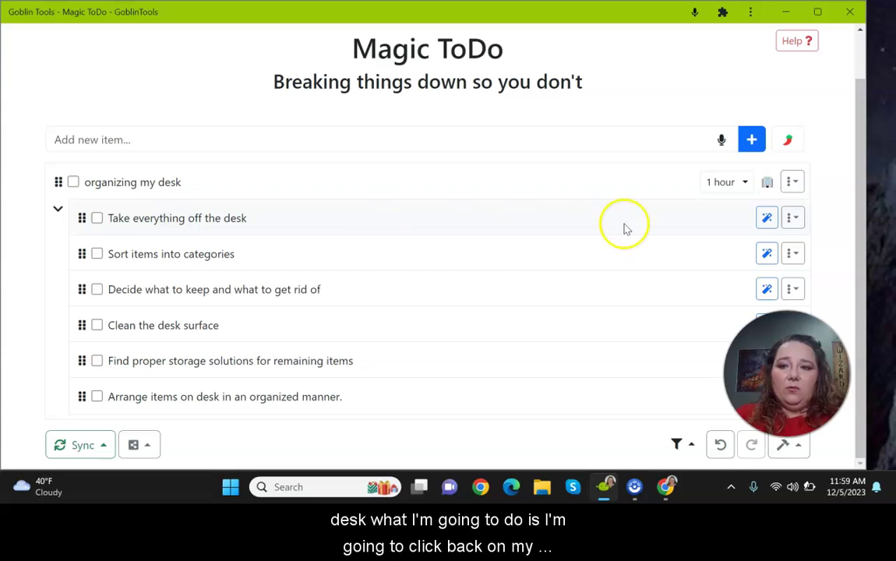
- Try to reword the first subtask to "Take everything out of the desk"
left_click(793, 219)
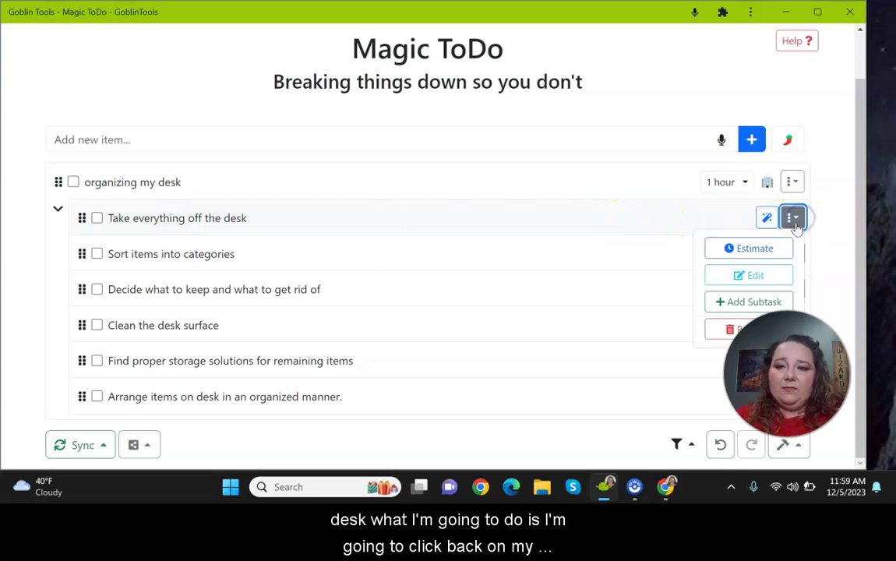
left_click(748, 276)
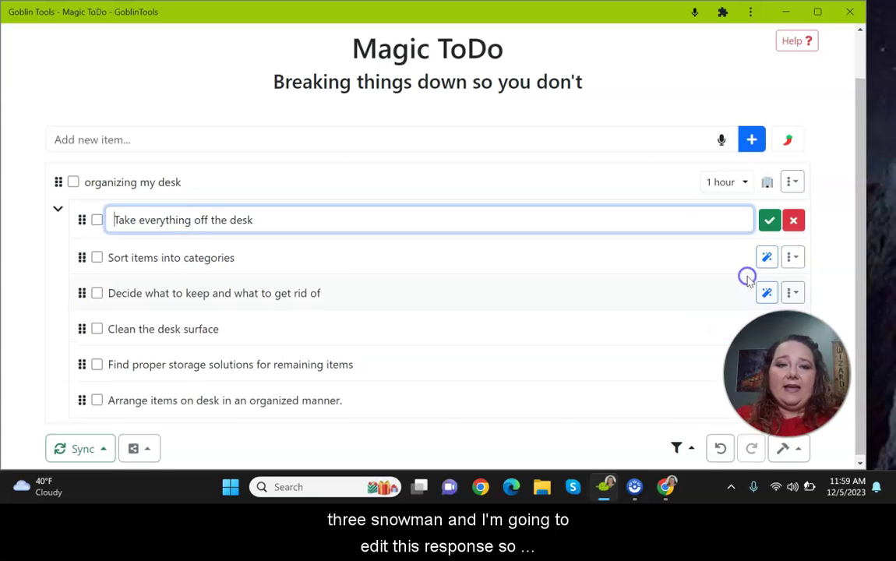
left_click(209, 220)
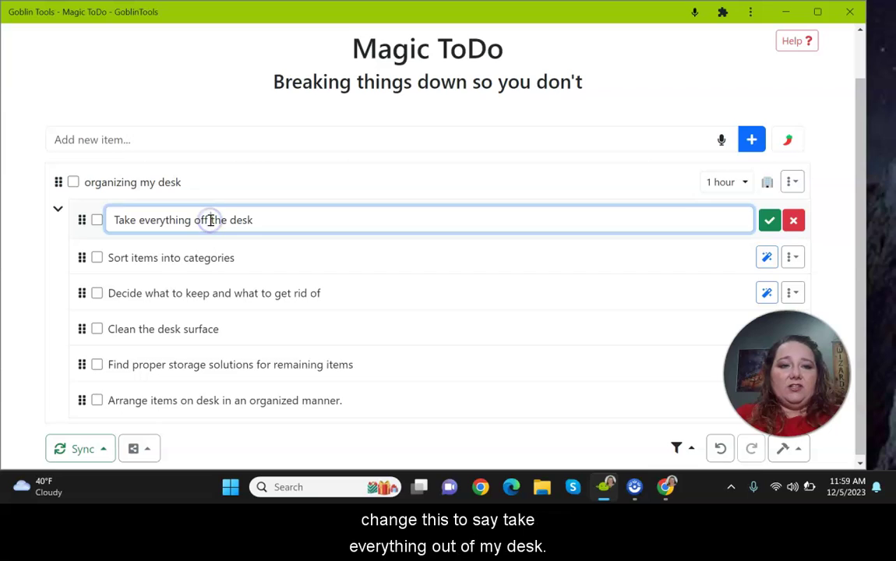
key("BackSpace")
key("BackSpace")
key("BackSpace")
key("BackSpace")
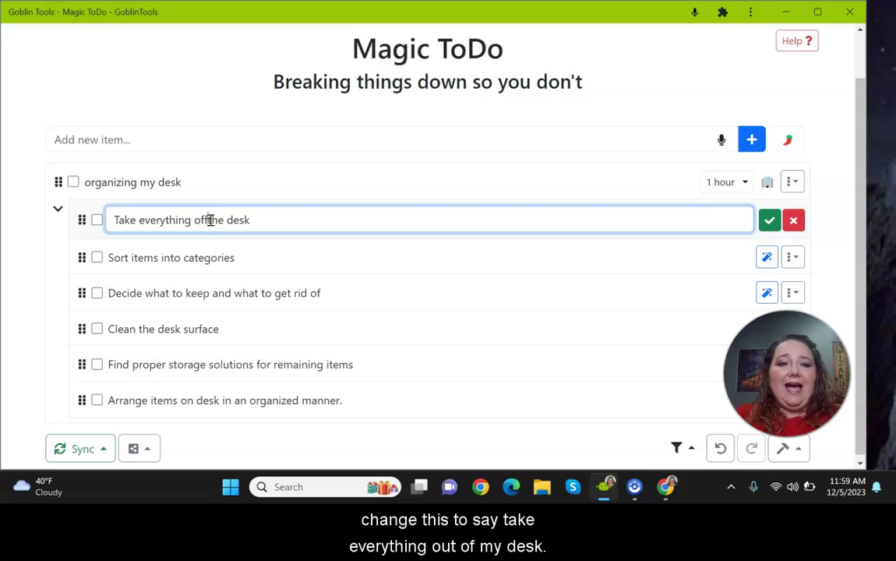
type("out of")
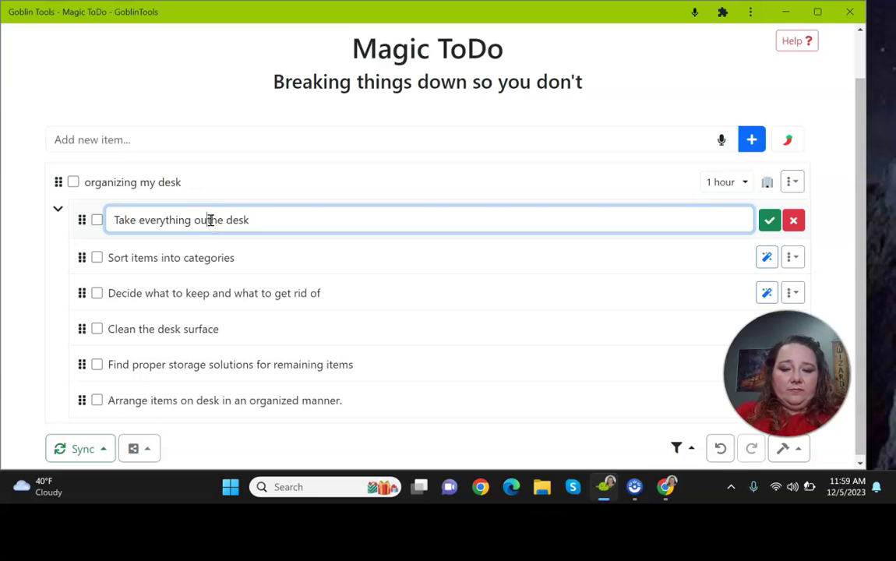
left_click(290, 251)
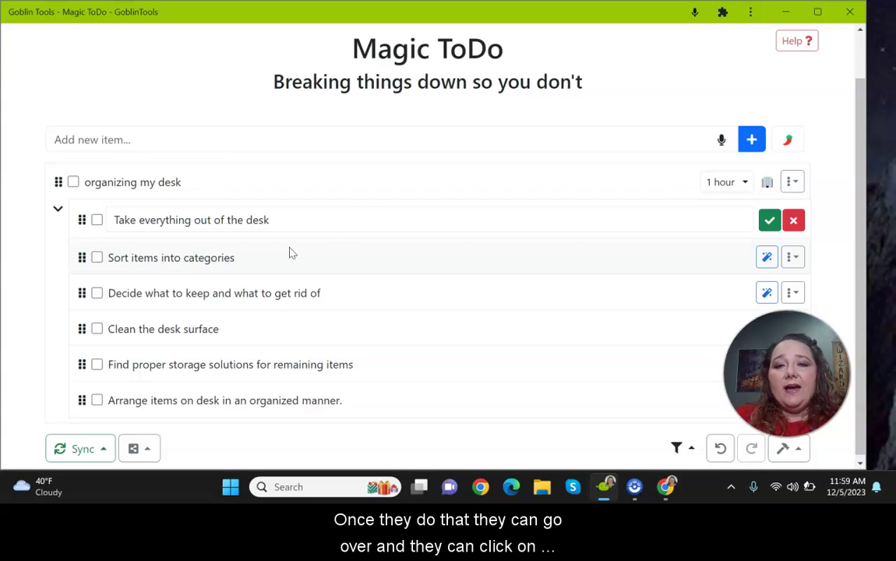
- Mark the first subtask under "organizing my desk" as completed and review the remaining subtasks
left_click(96, 222)
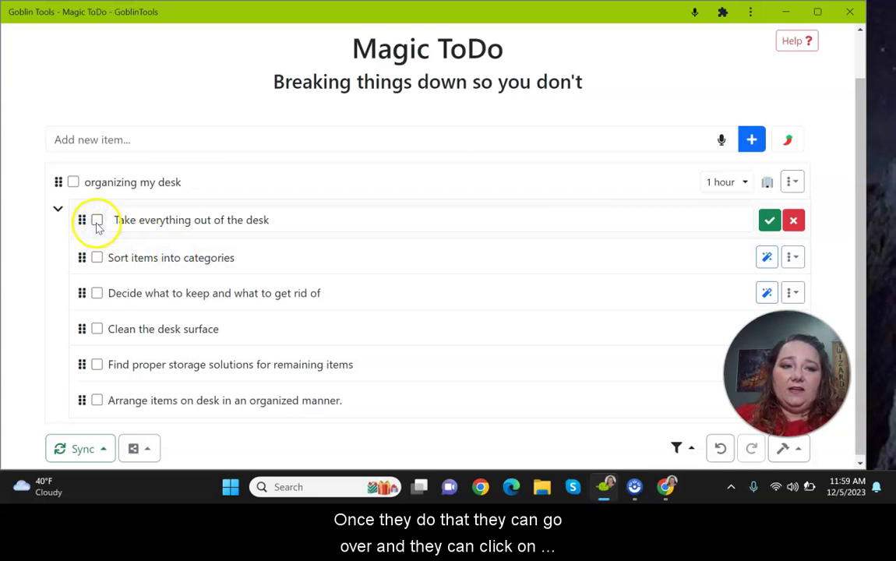
left_click(97, 221)
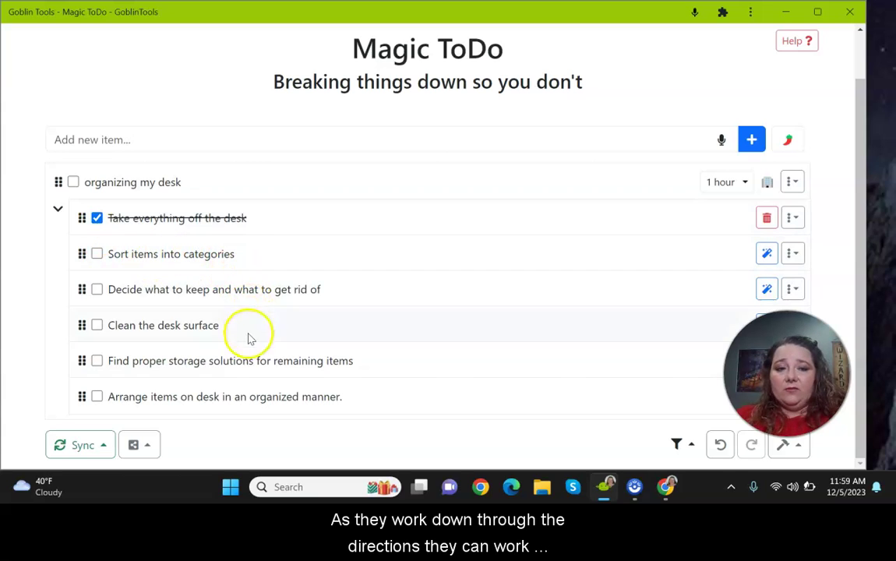
left_click_drag(859, 198, 862, 250)
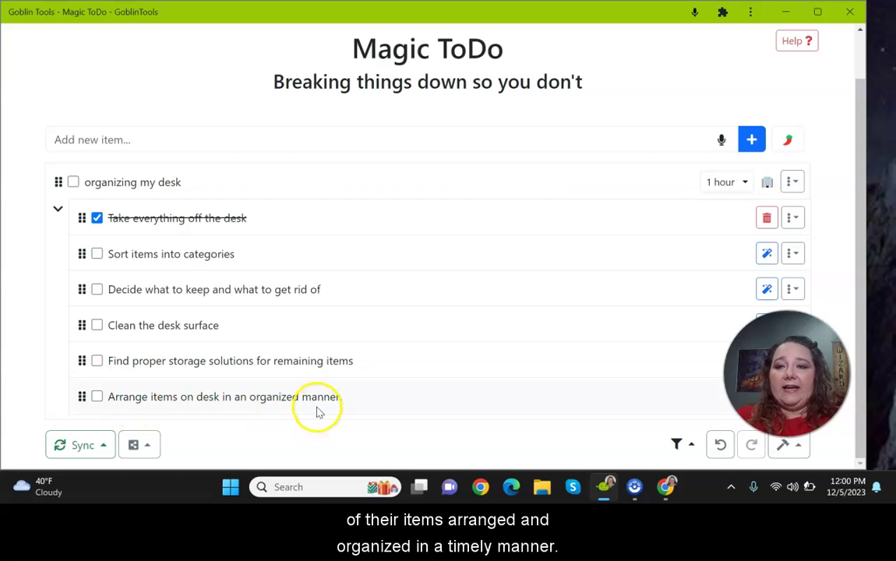
left_click_drag(863, 206, 863, 139)
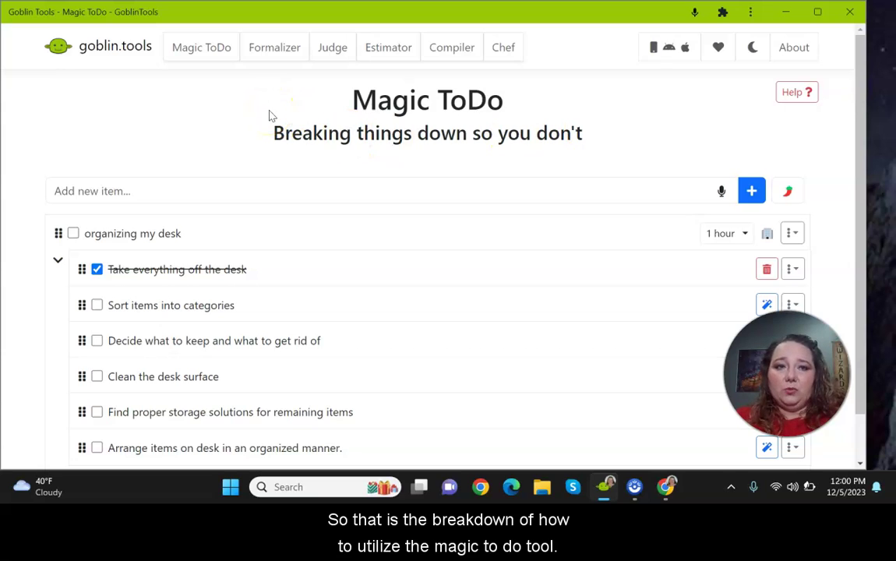
- Open the Formalizer and dictate "the big brown dog was in the tall green grass" as the text to convert
left_click(289, 49)
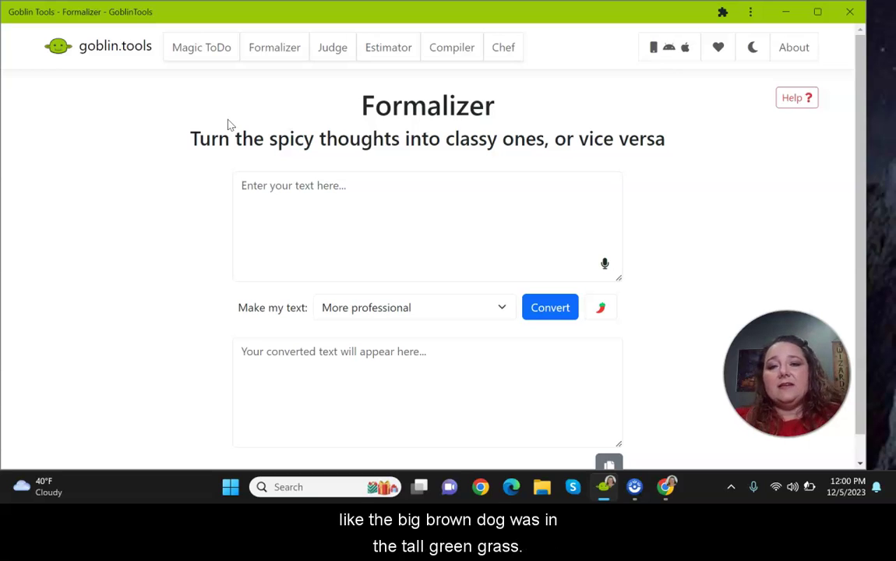
left_click(605, 265)
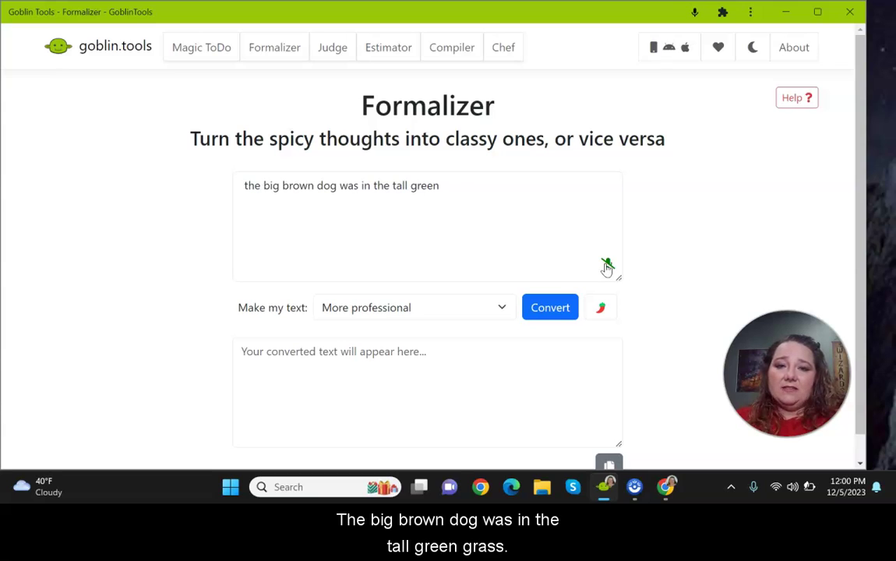
left_click(609, 266)
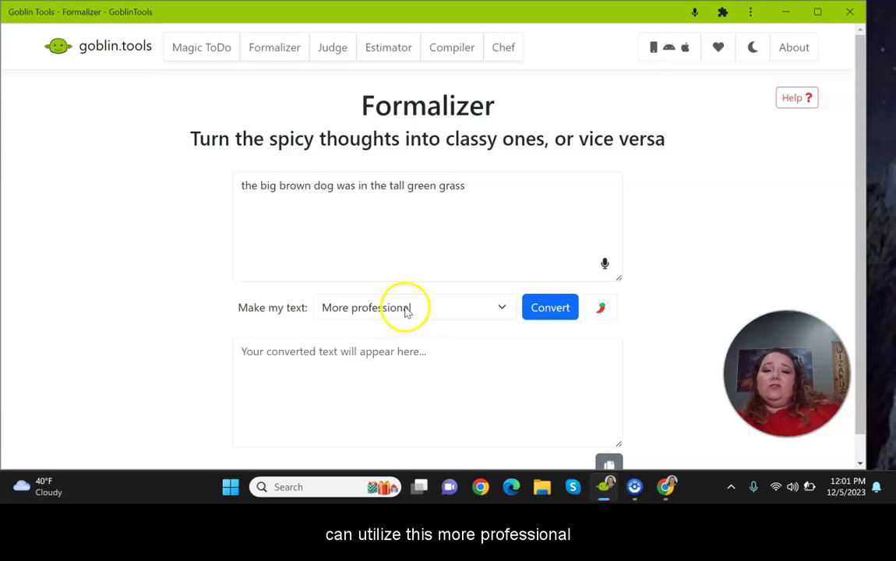
- Set the conversion style to More formal with a spiciness level of two peppers
left_click(503, 309)
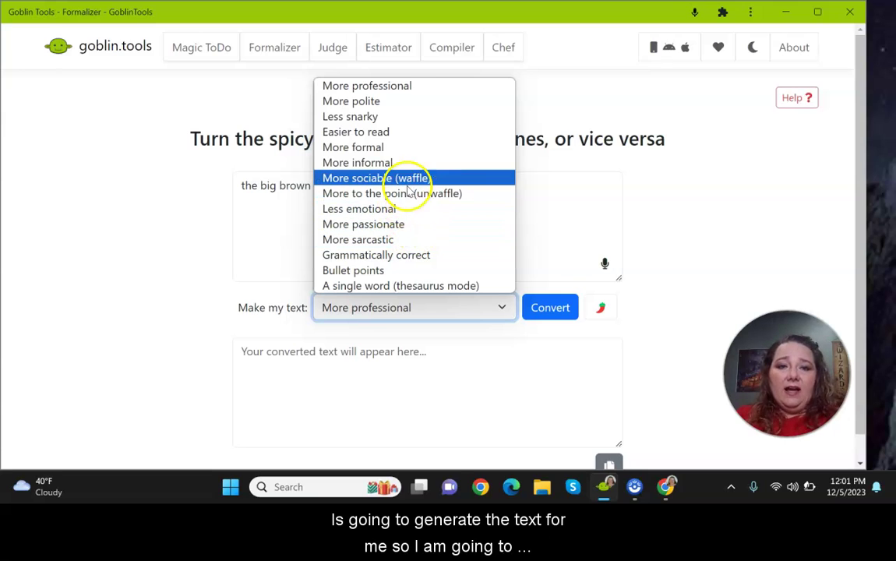
left_click(398, 147)
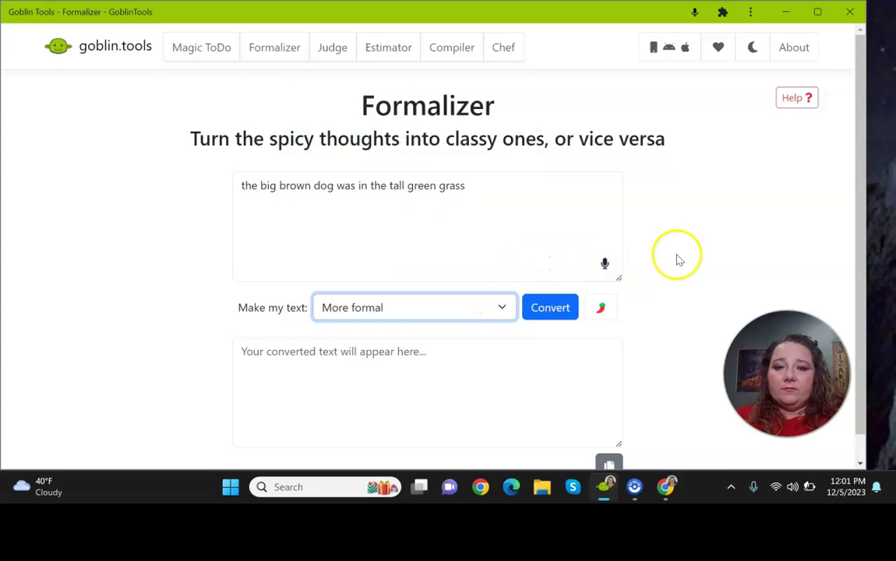
left_click(609, 311)
left_click(410, 269)
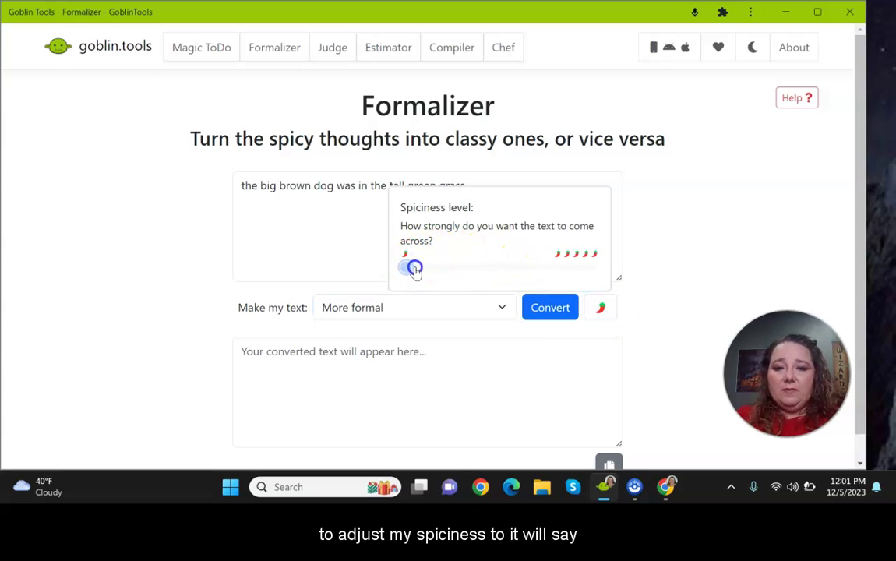
left_click_drag(401, 268, 435, 274)
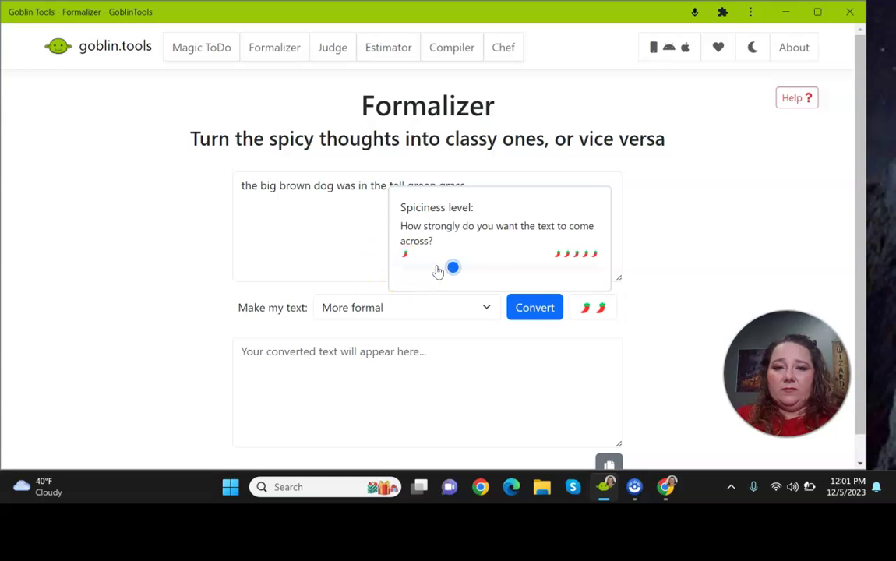
- Convert the dictated sentence with the chosen formal style and review the converted text beneath it
left_click(538, 309)
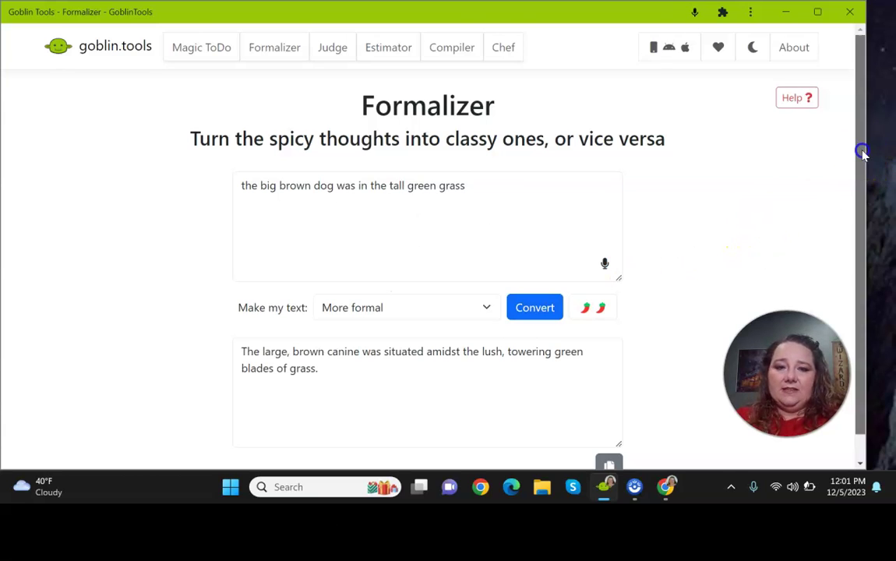
left_click_drag(864, 151, 864, 191)
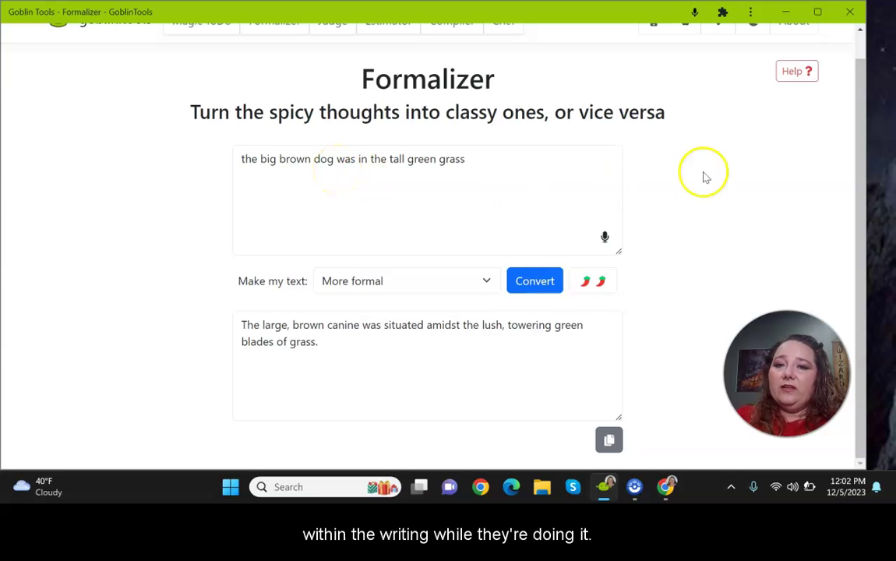
left_click_drag(864, 154, 880, 95)
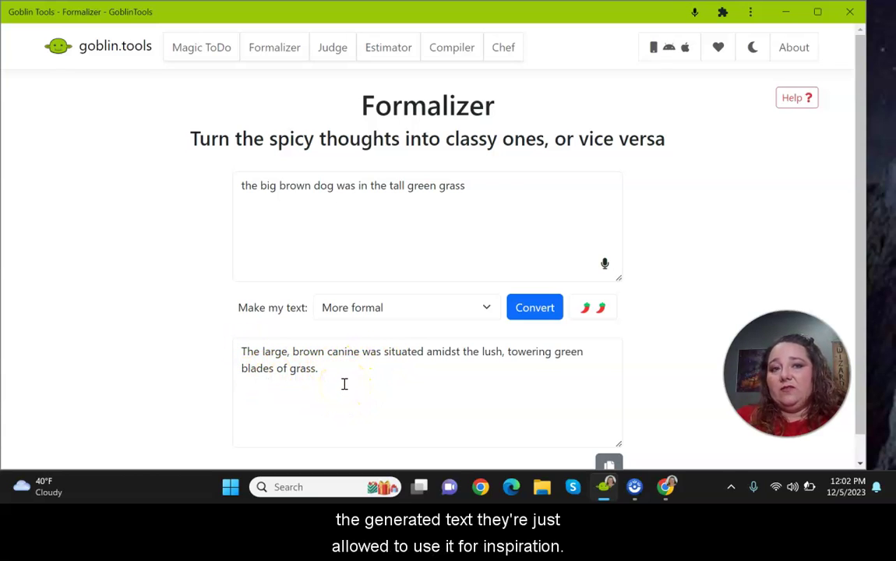
- View the Judge tool, and in the Estimator dictate "write an essay about dolphins I can estimate it" and estimate its duration
left_click(334, 50)
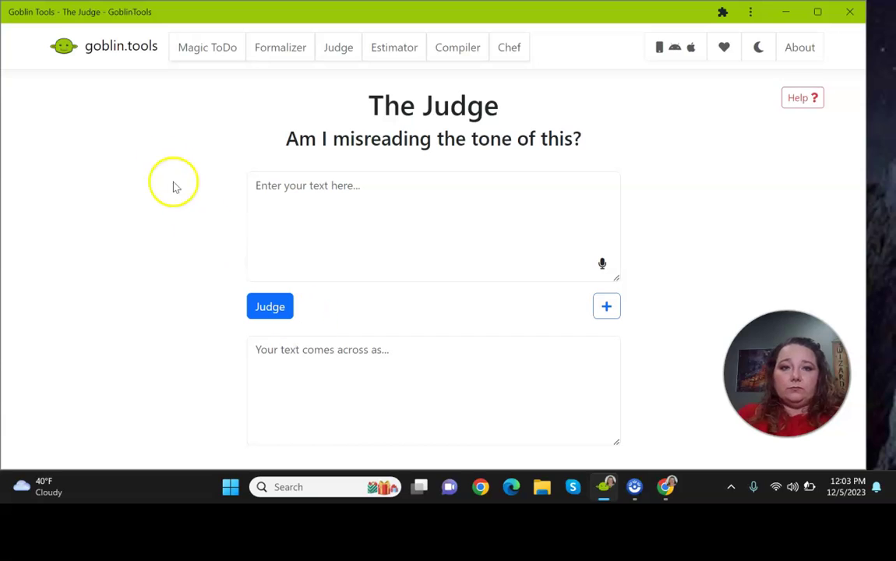
left_click(392, 49)
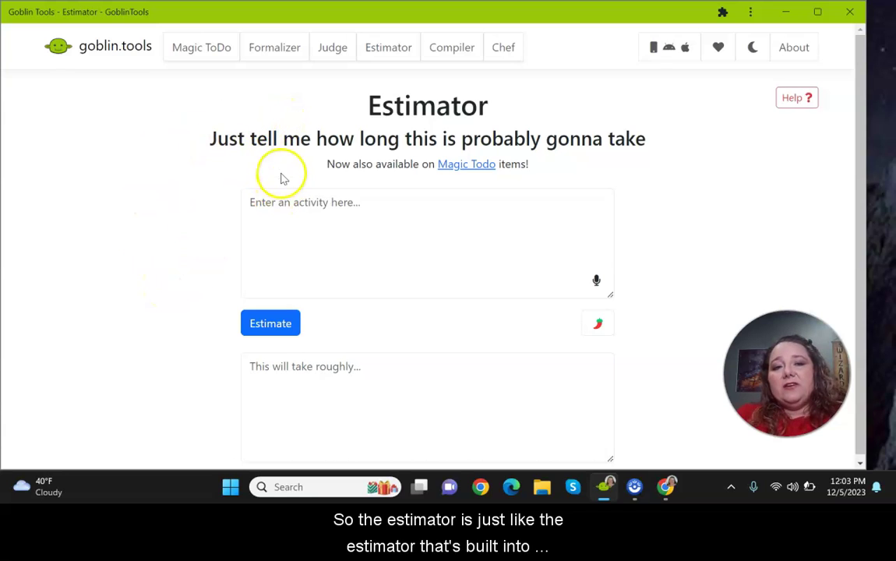
left_click(344, 208)
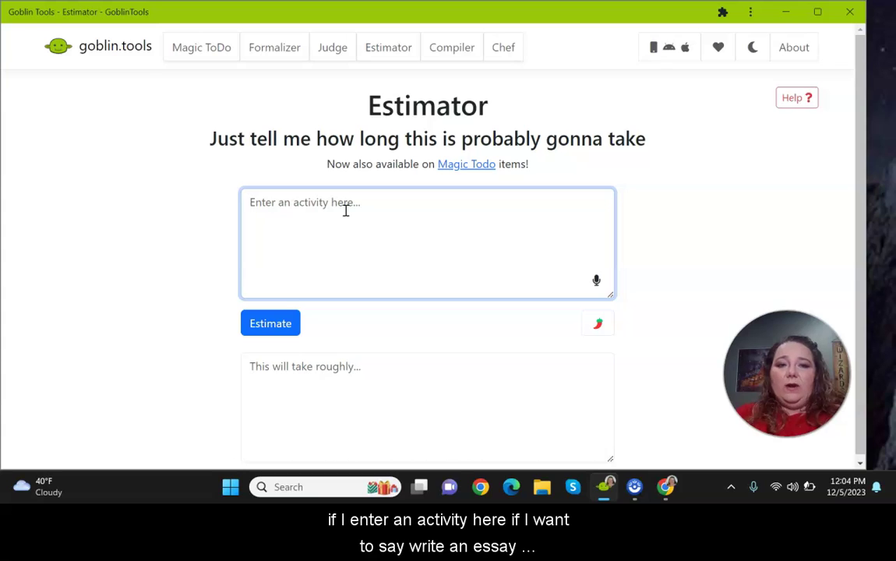
left_click(596, 280)
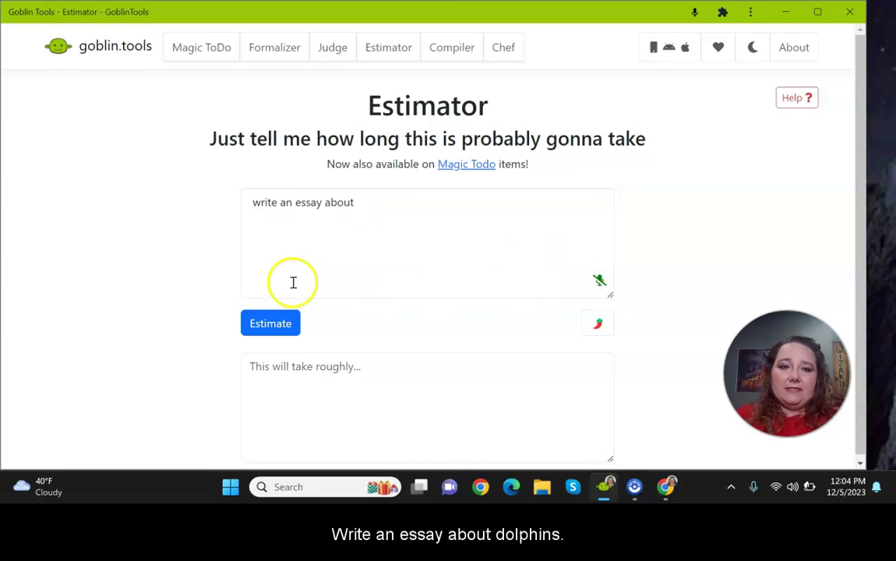
left_click(289, 324)
left_click(599, 281)
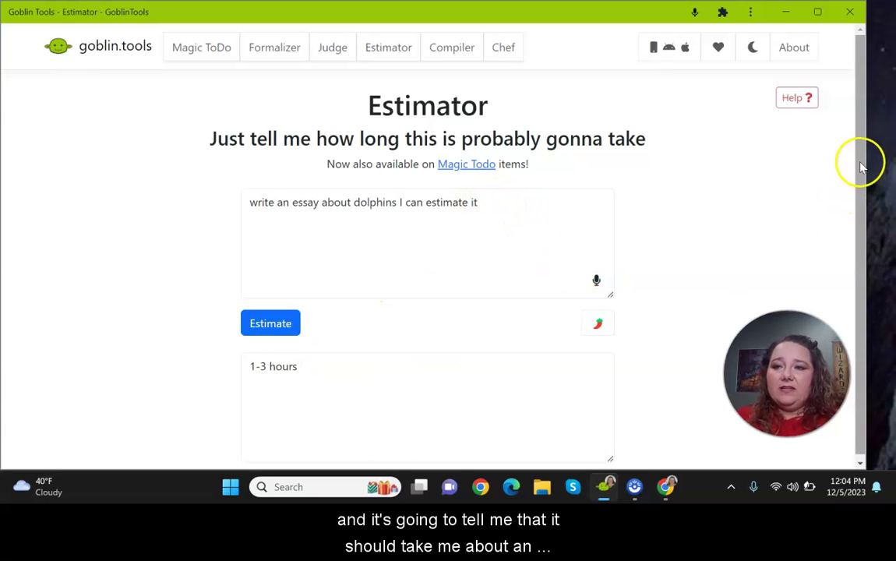
left_click_drag(861, 160, 863, 218)
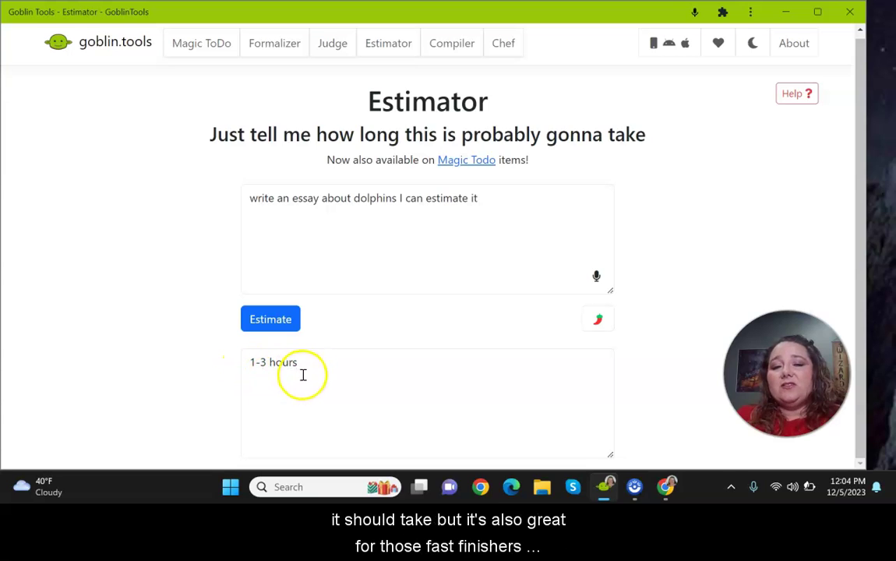
left_click(347, 372)
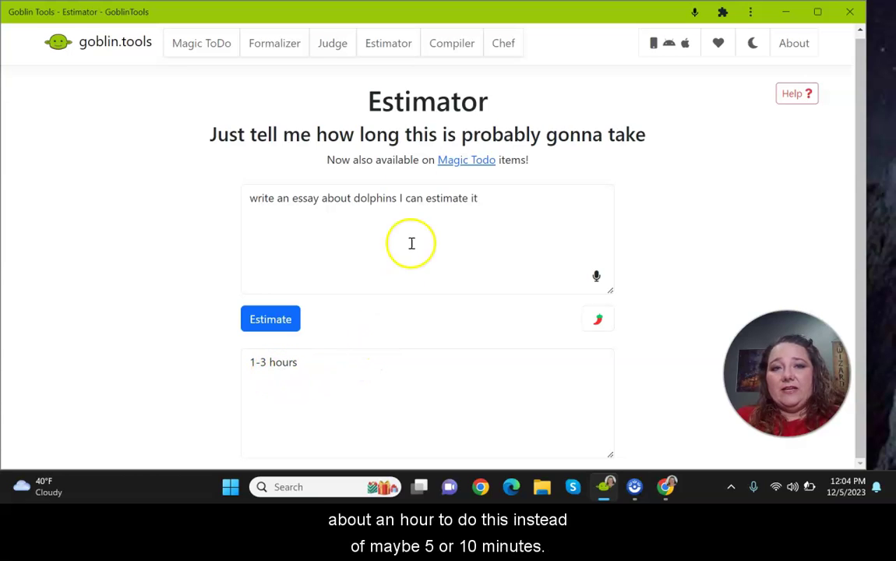
- In the Compiler, turn a braindump with the lines "clean my desk", "finish my math" and "write my essay" into tasks
left_click(455, 46)
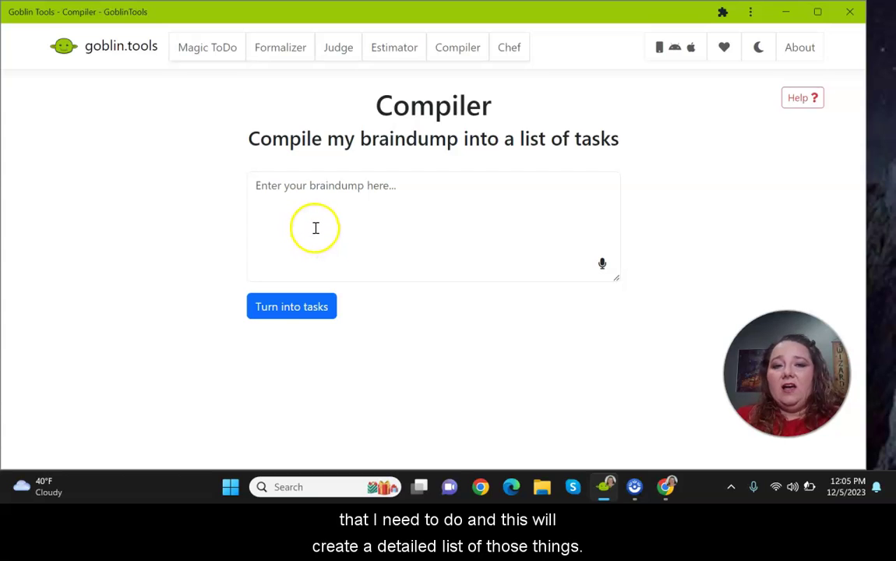
left_click(324, 204)
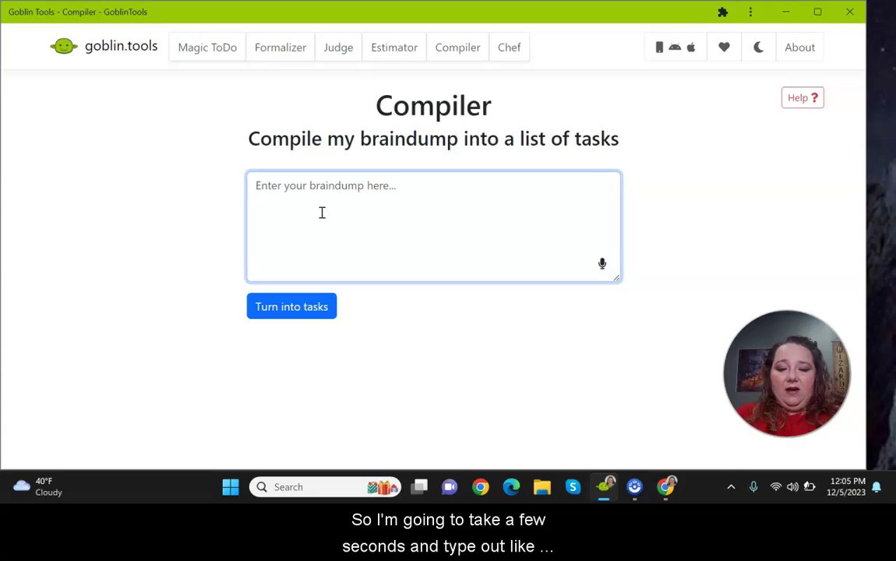
type("clean my desk")
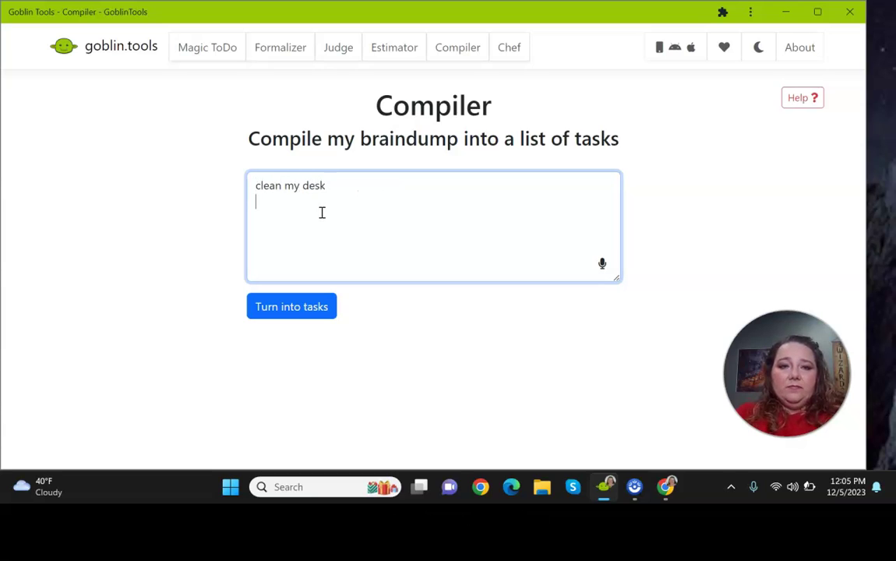
key("Return")
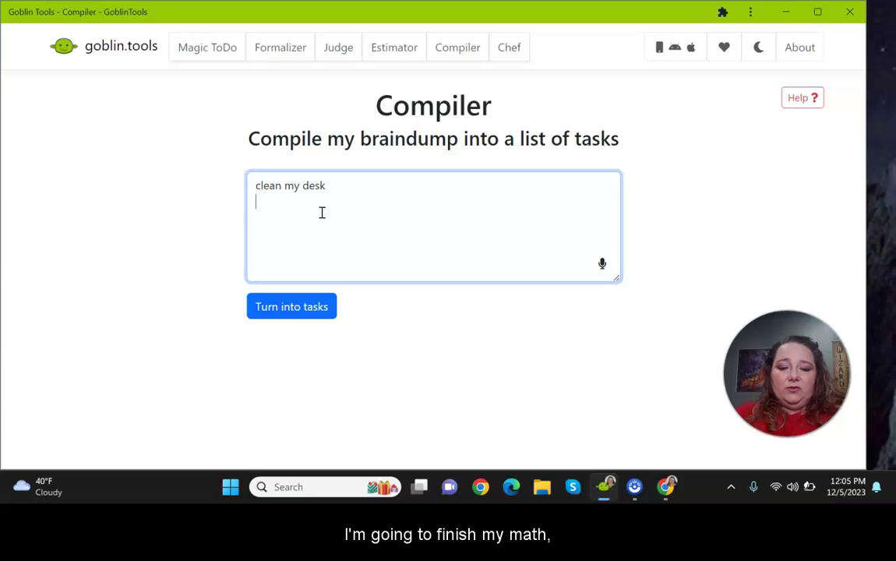
type("finish ")
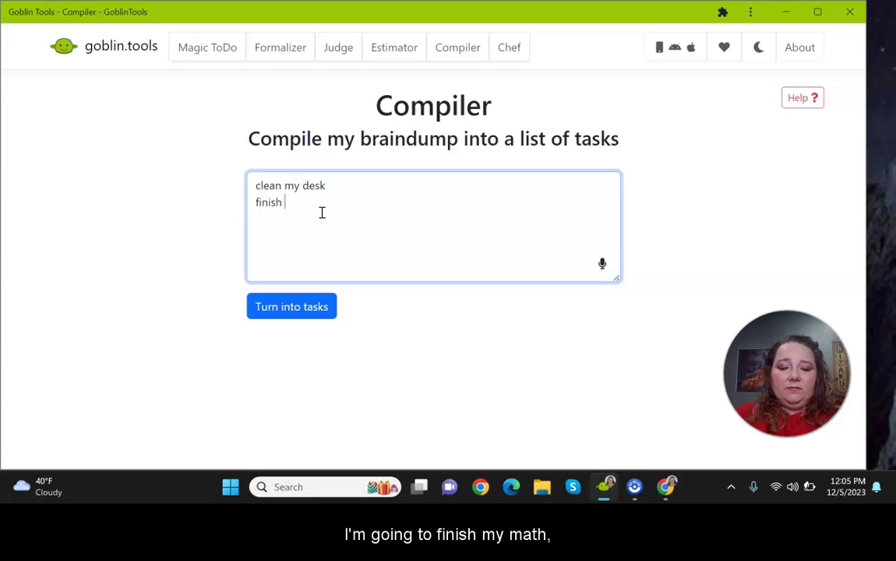
type("my math ")
type("write my essay")
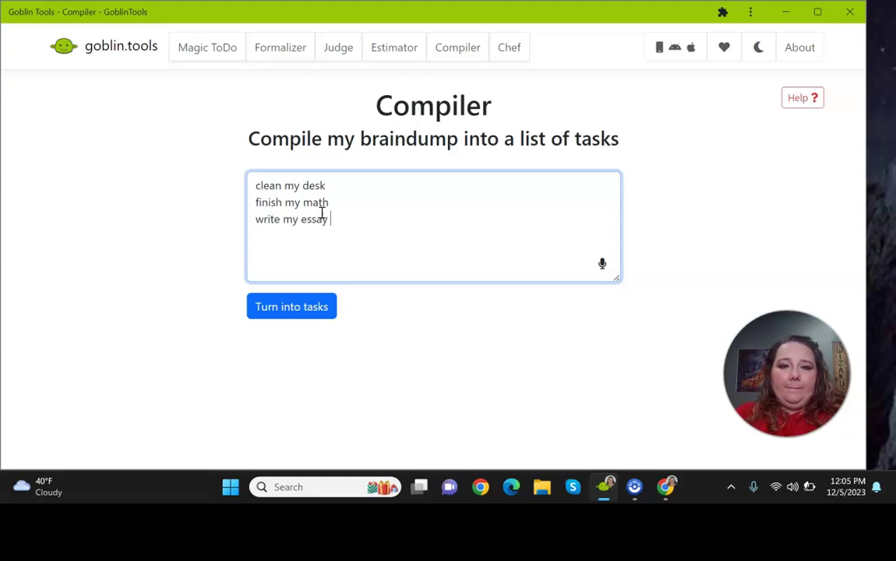
left_click(296, 304)
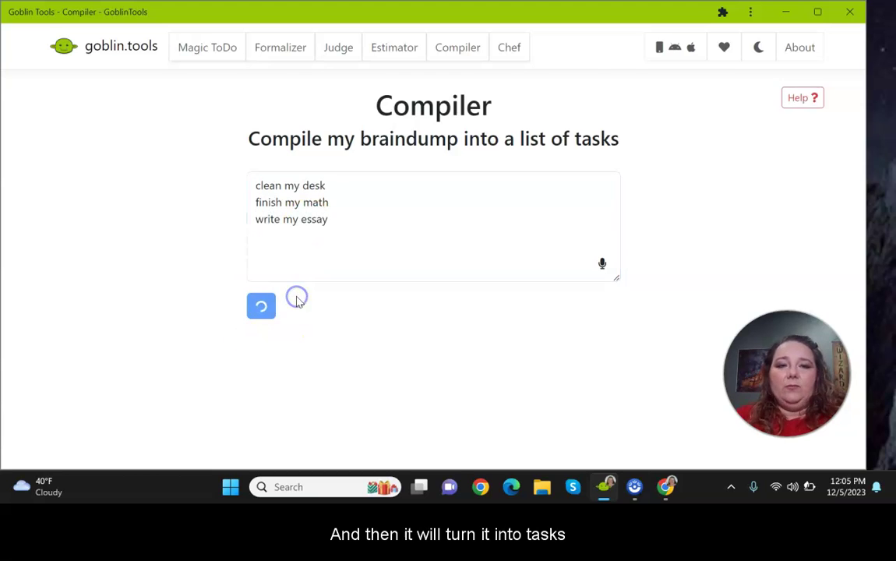